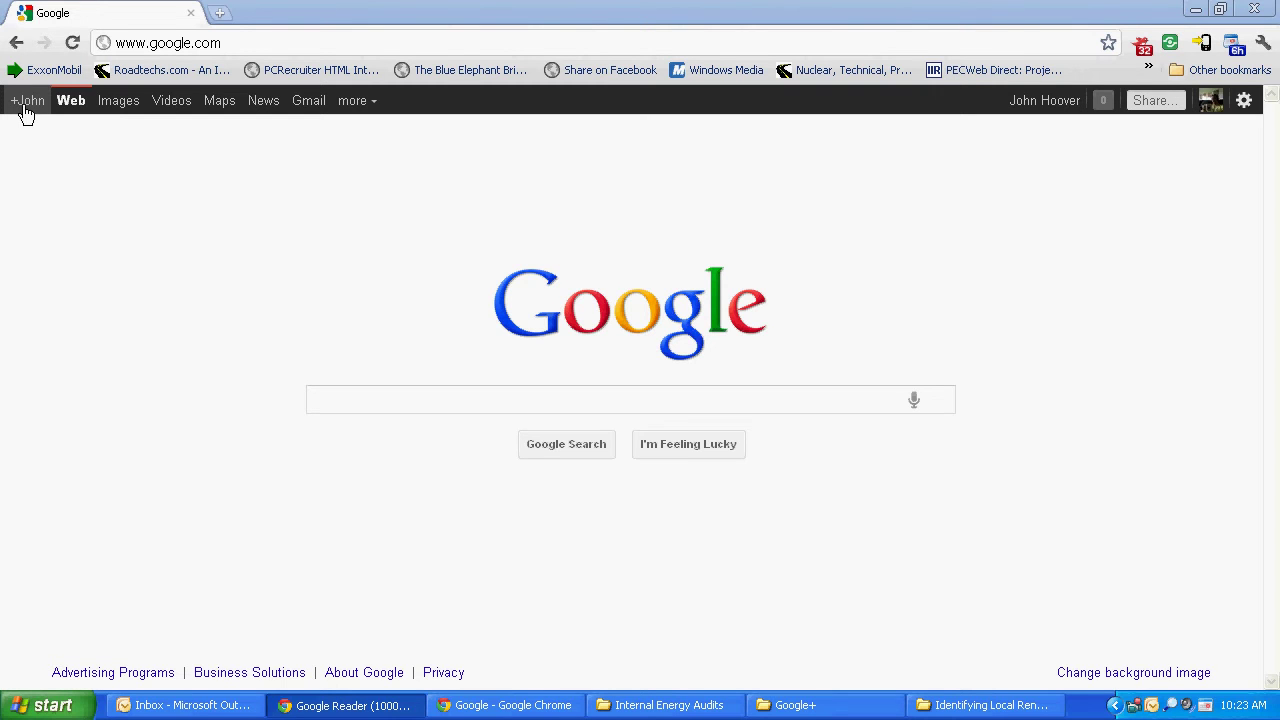
- Open Google+ from the Google home page and start a hangout with Your circles in a maximized window
{"action": "left_click", "coordinate": [27, 103]}
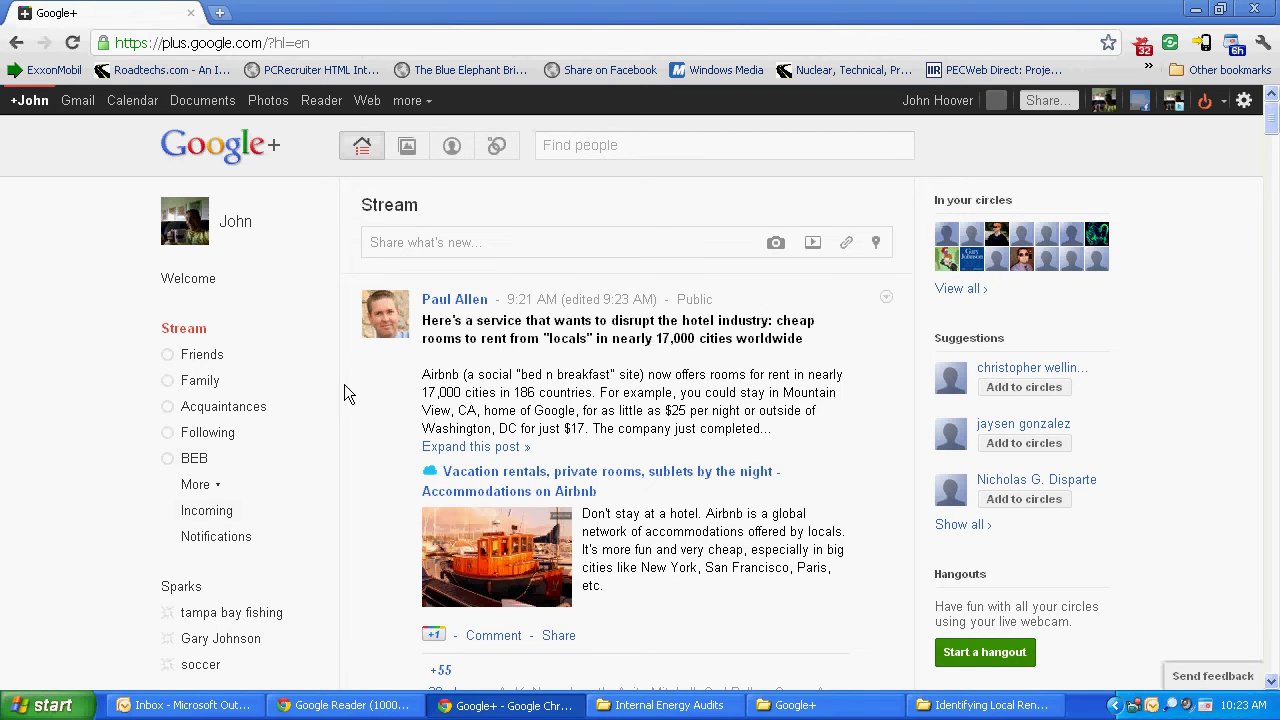
{"action": "scroll", "coordinate": [367, 483], "scroll_direction": "down", "scroll_amount": 2}
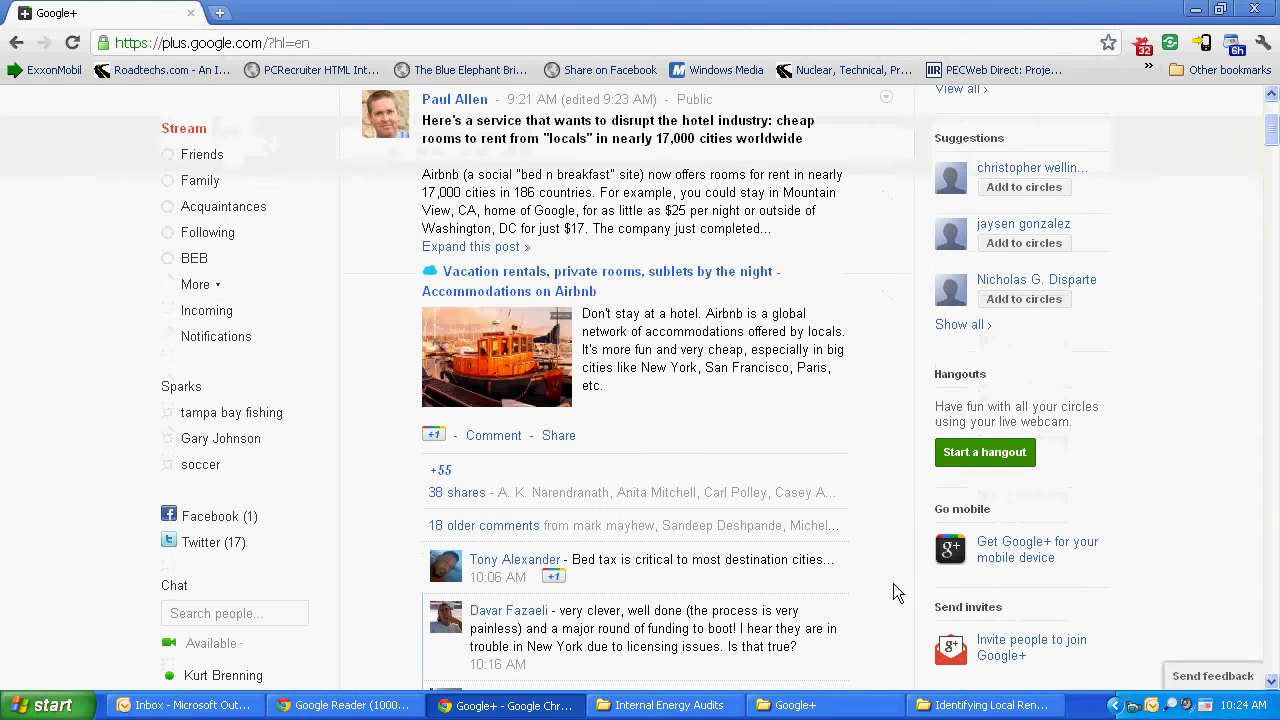
{"action": "scroll", "coordinate": [901, 463], "scroll_direction": "up", "scroll_amount": 1}
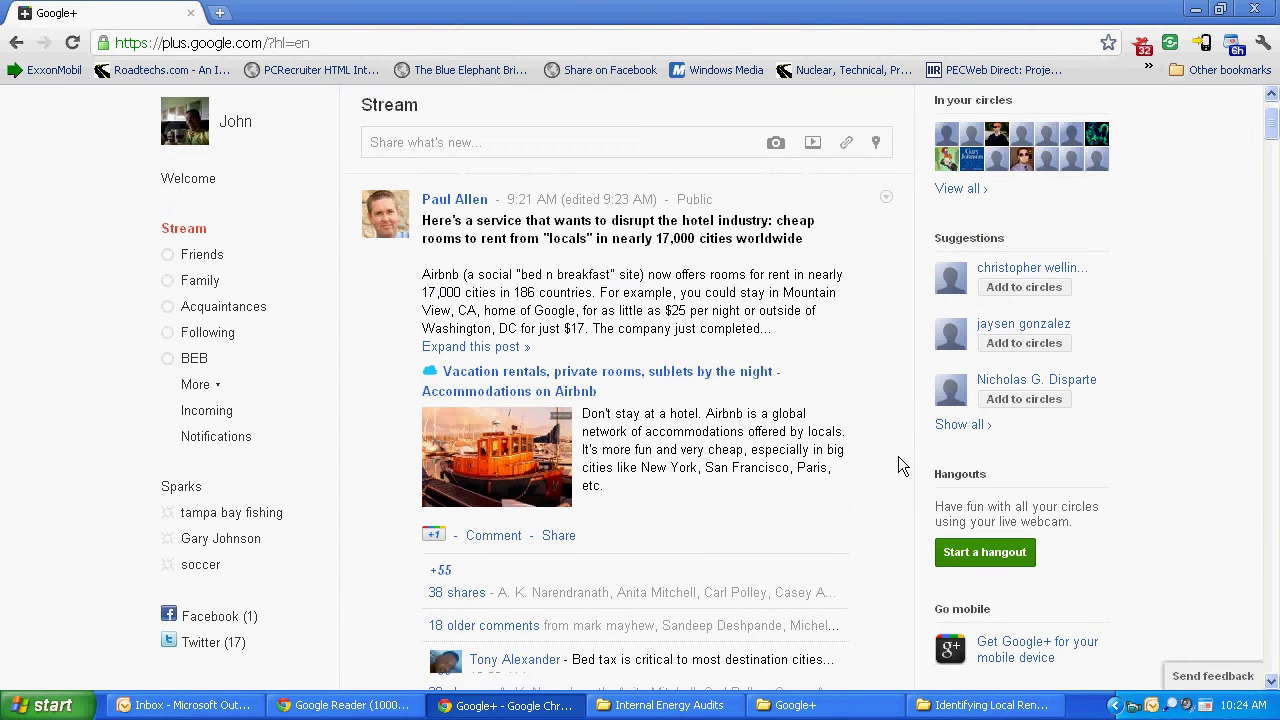
{"action": "left_click", "coordinate": [979, 552]}
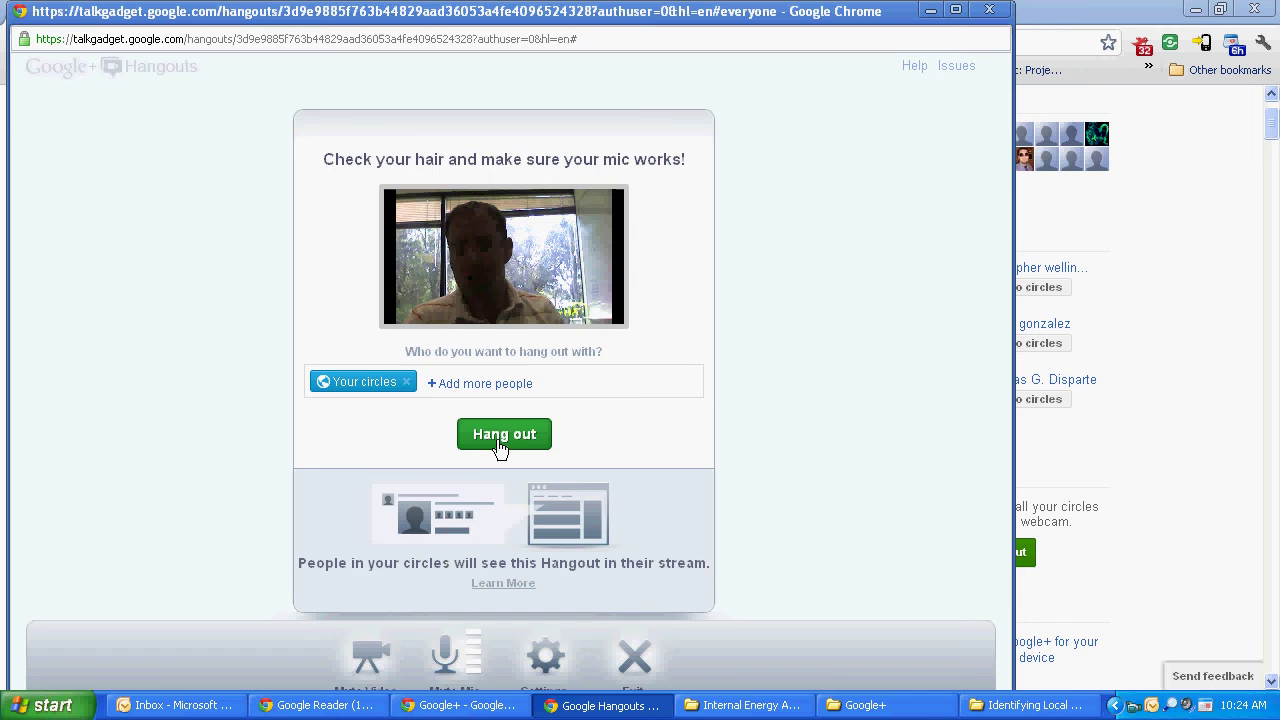
{"action": "left_click", "coordinate": [500, 448]}
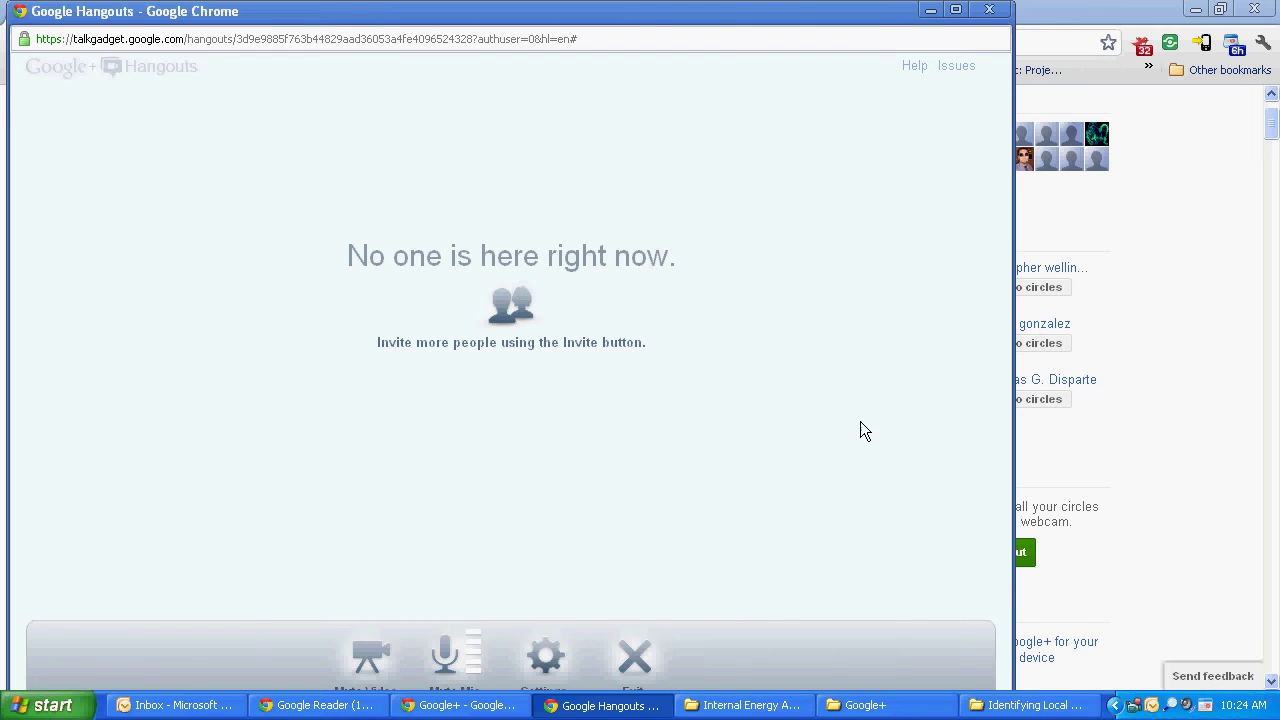
{"action": "left_click", "coordinate": [955, 9]}
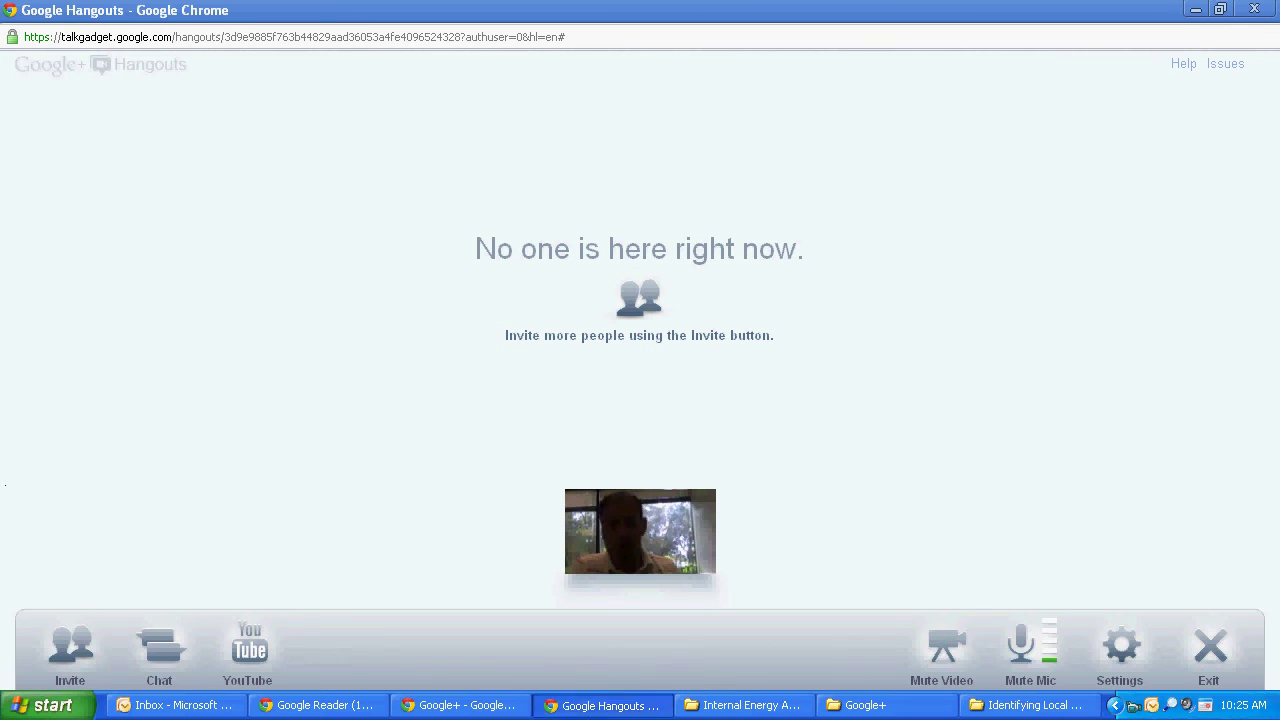
- Examine the circles and people available for inviting to the hangout
{"action": "left_click", "coordinate": [69, 660]}
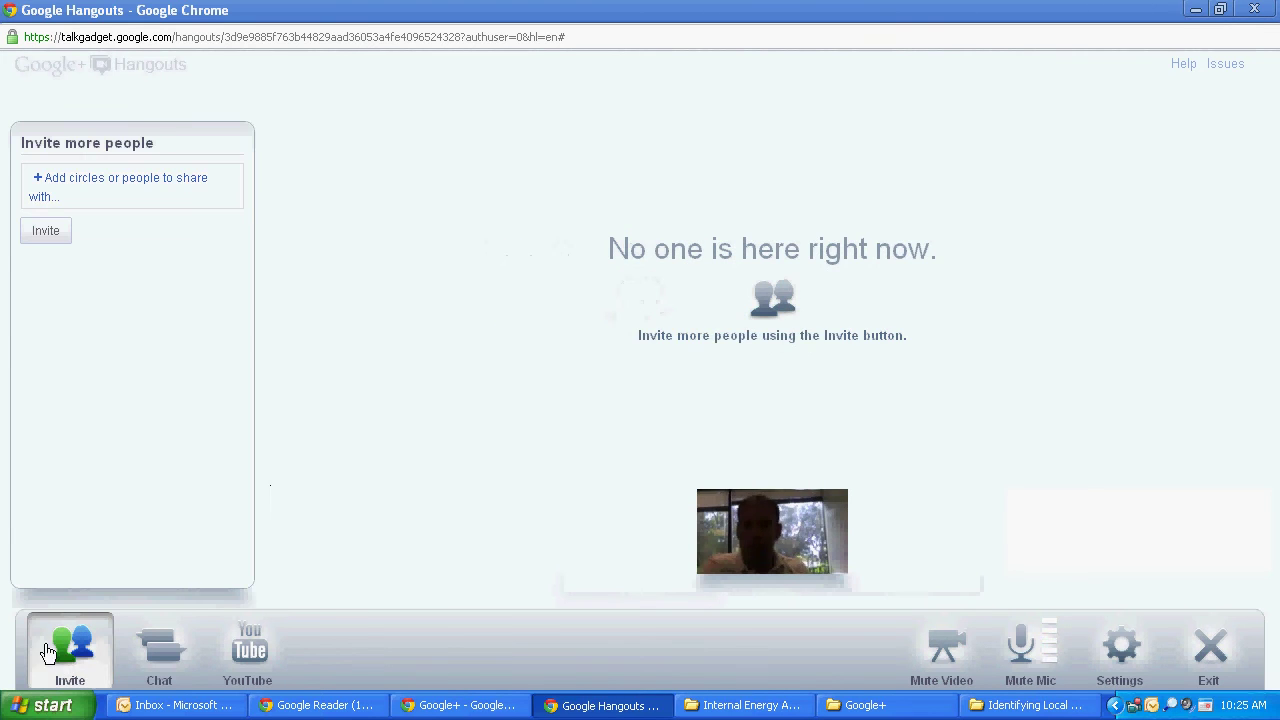
{"action": "left_click", "coordinate": [165, 188]}
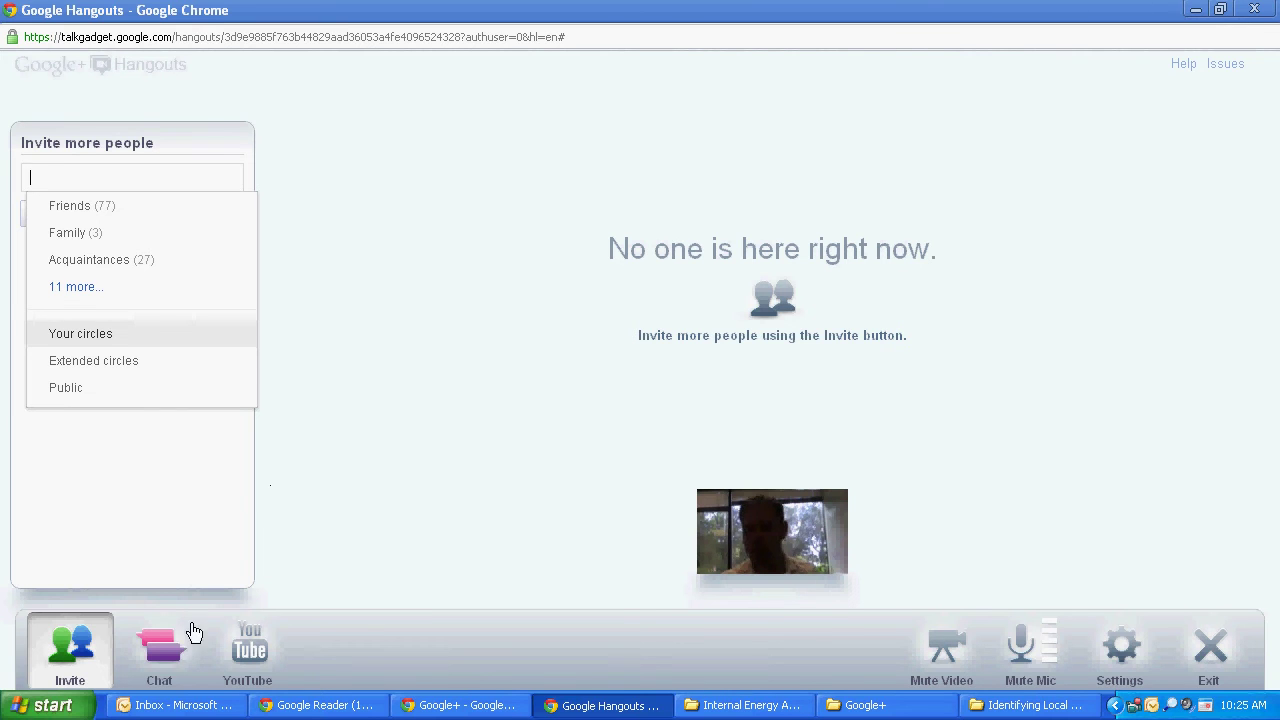
- Send the message "How fast does my network need to be for ODESIE" in the hangout's group chat
{"action": "left_click", "coordinate": [165, 648]}
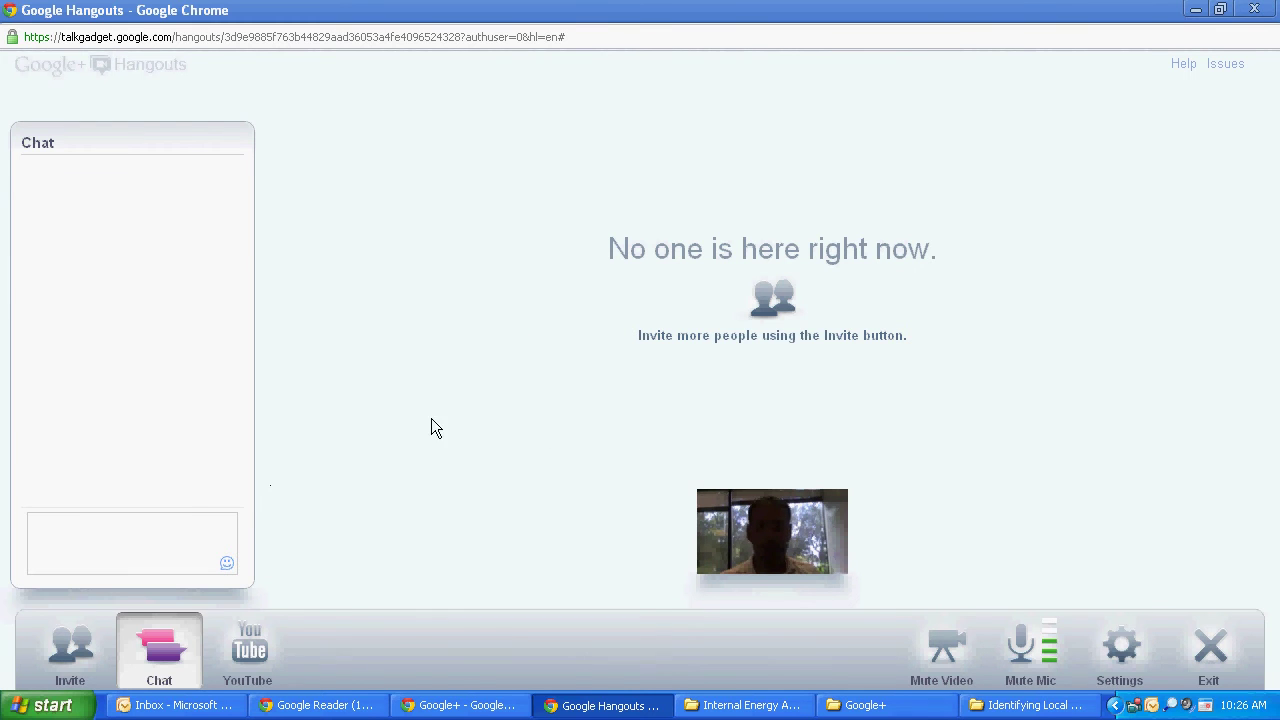
{"action": "left_click", "coordinate": [158, 548]}
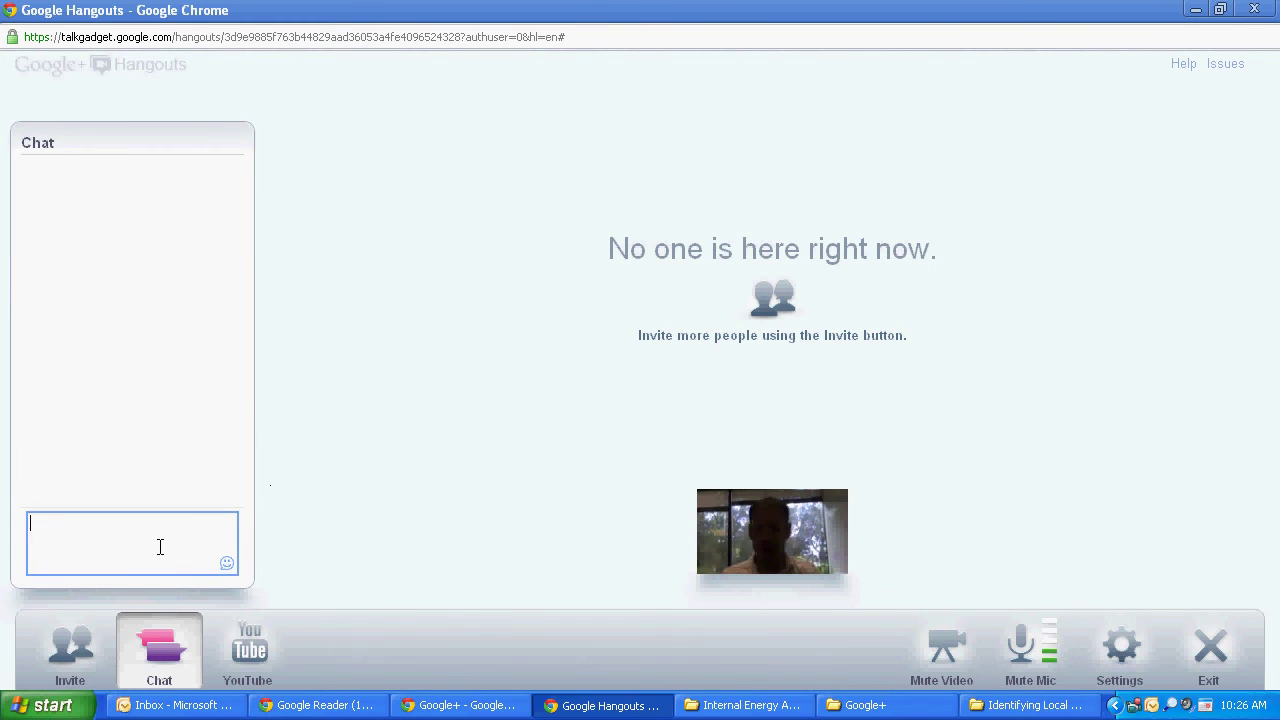
{"action": "type", "text": "How fast does my"}
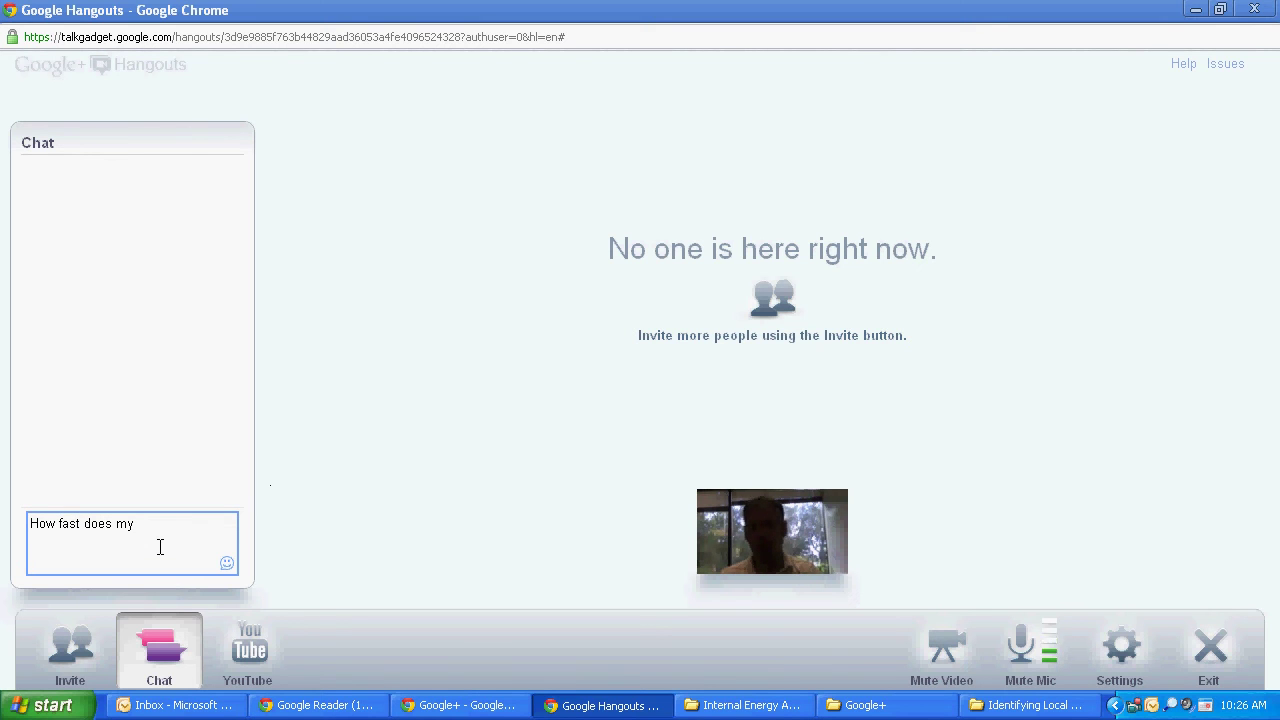
{"action": "type", "text": " network need to be for ODESIE"}
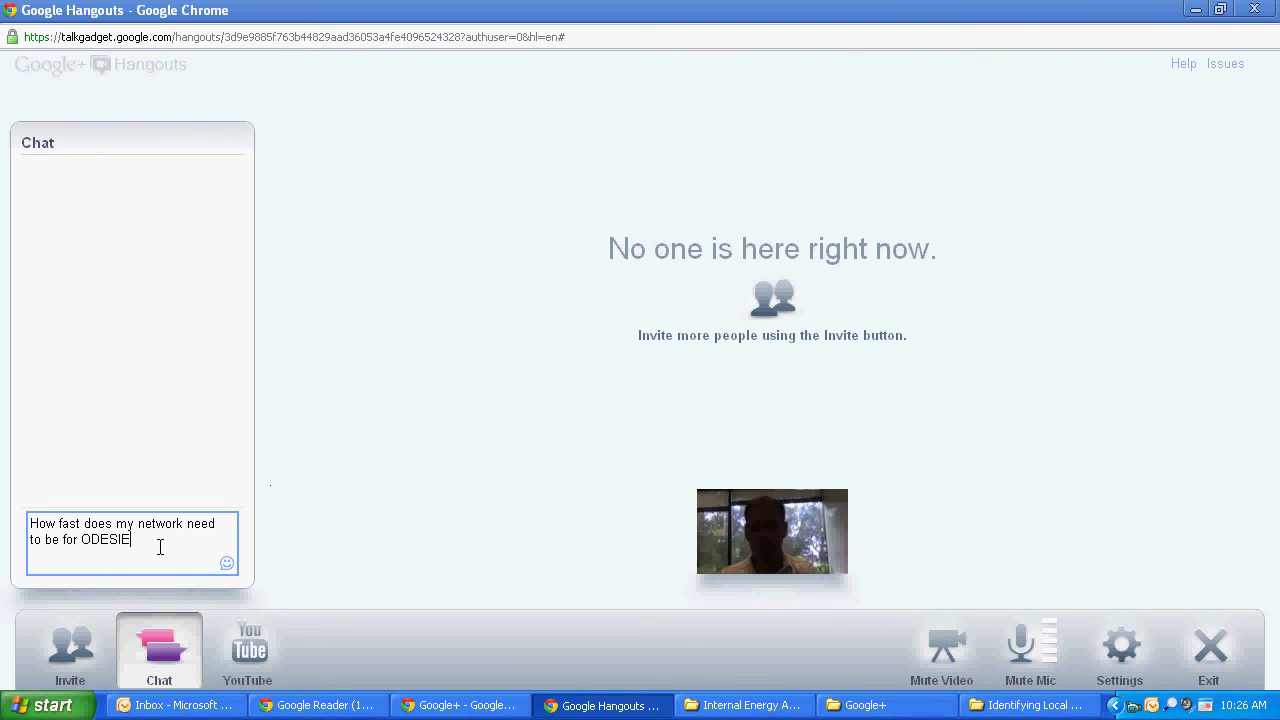
{"action": "key", "text": "Return"}
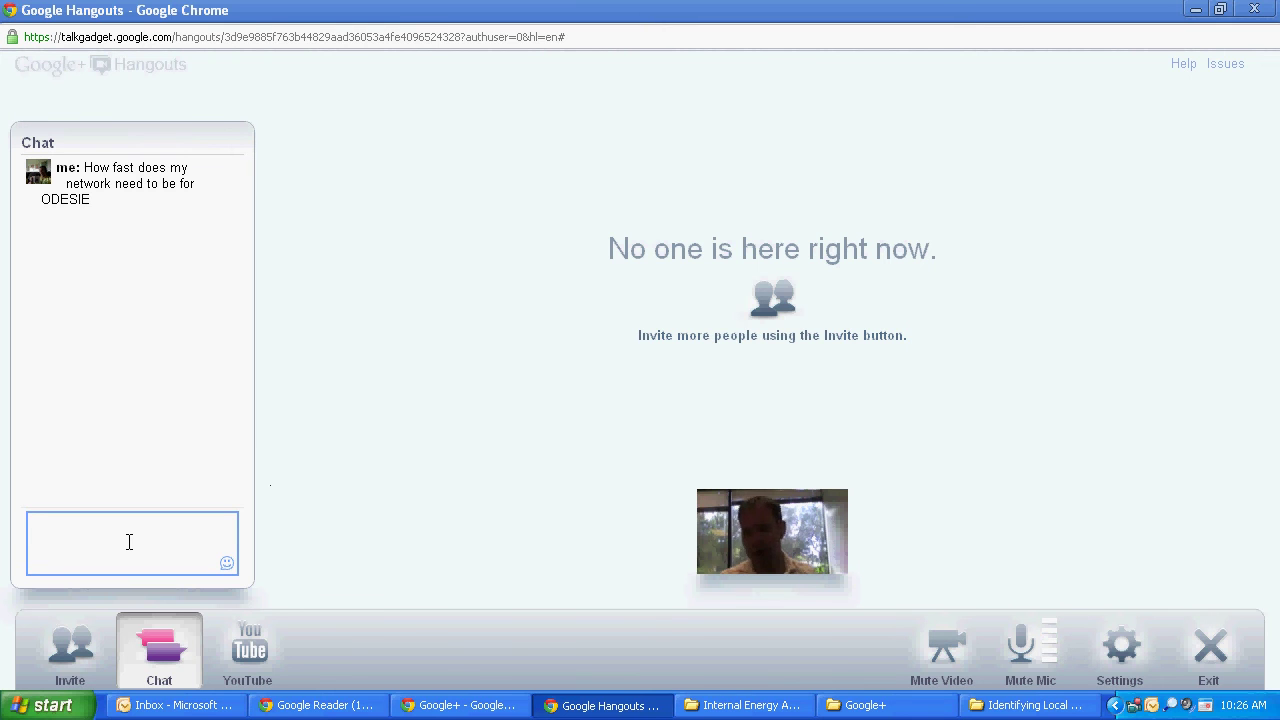
- Search YouTube within the hangout for ODESIE and play the video "Technology Transfer Services ODESIE"
{"action": "left_click", "coordinate": [258, 650]}
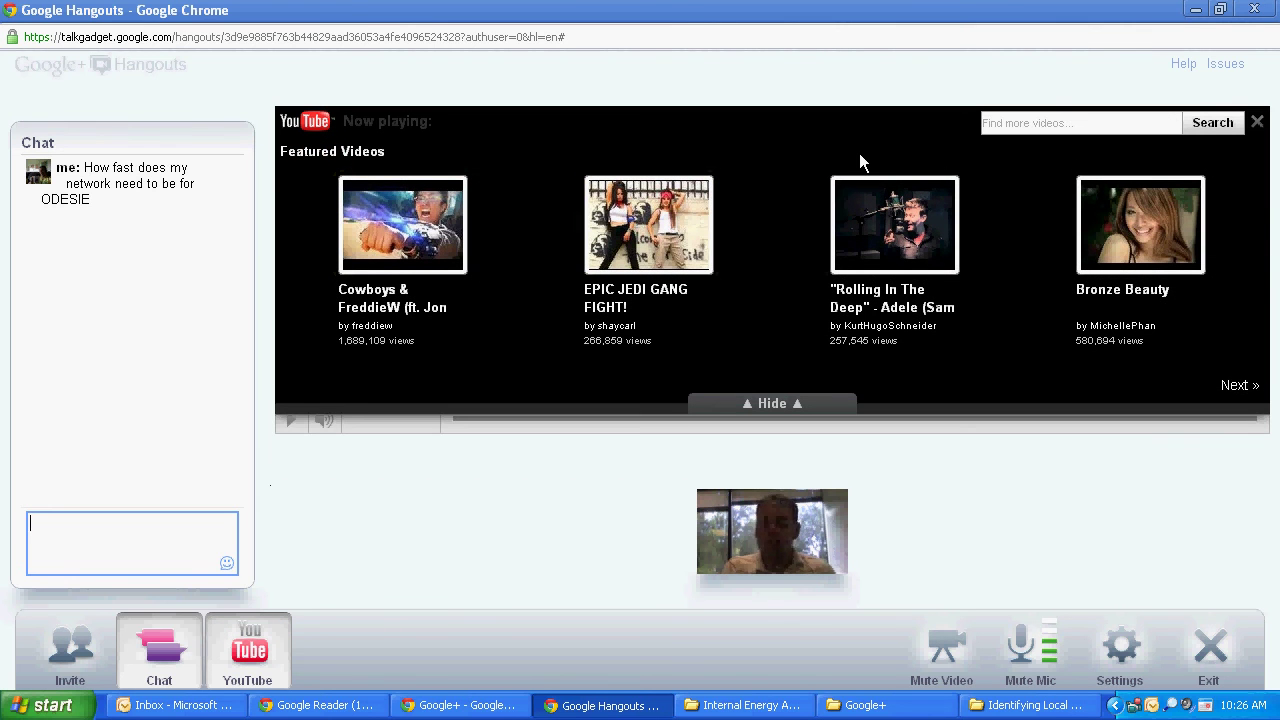
{"action": "left_click", "coordinate": [1056, 115]}
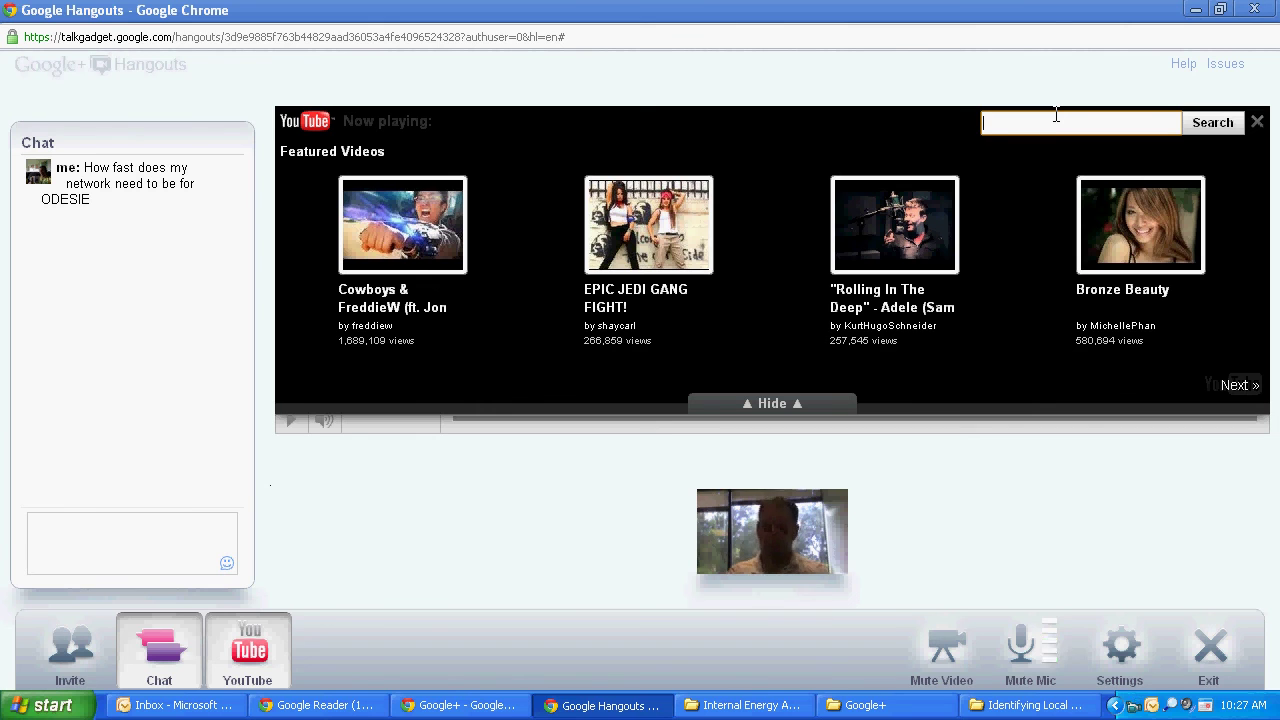
{"action": "type", "text": "ODESI"}
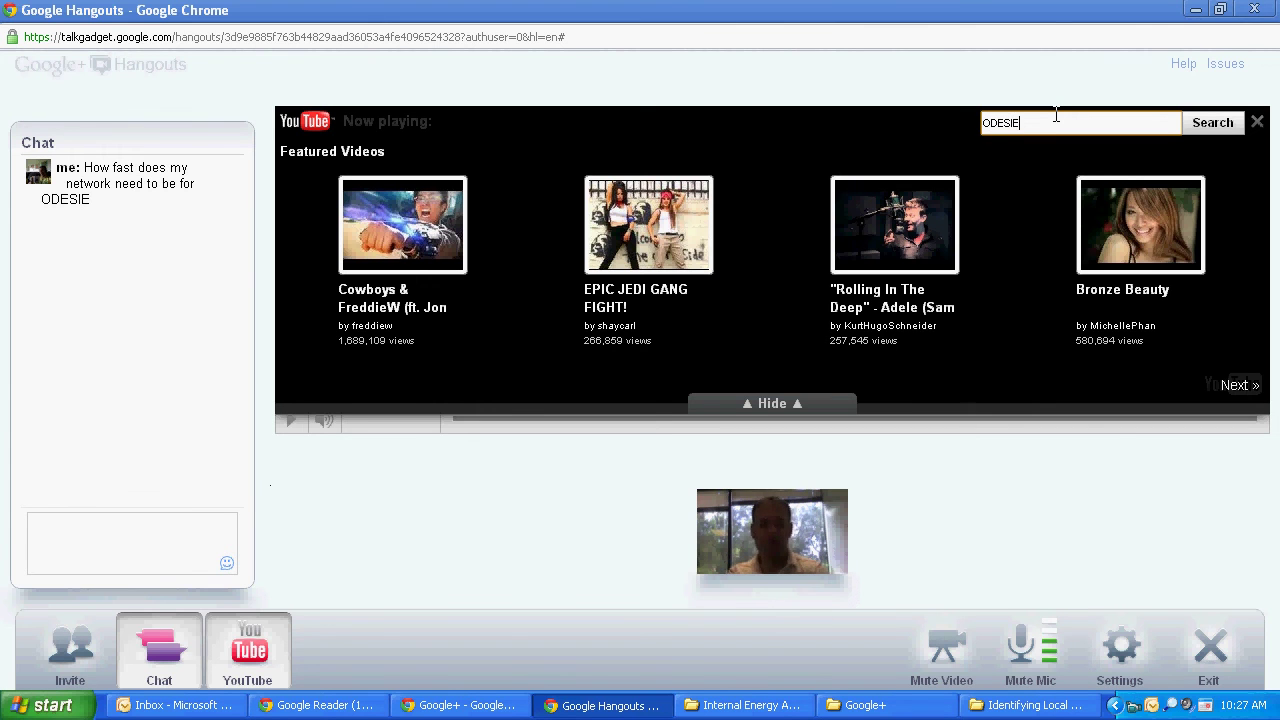
{"action": "type", "text": "E"}
{"action": "key", "text": "Return"}
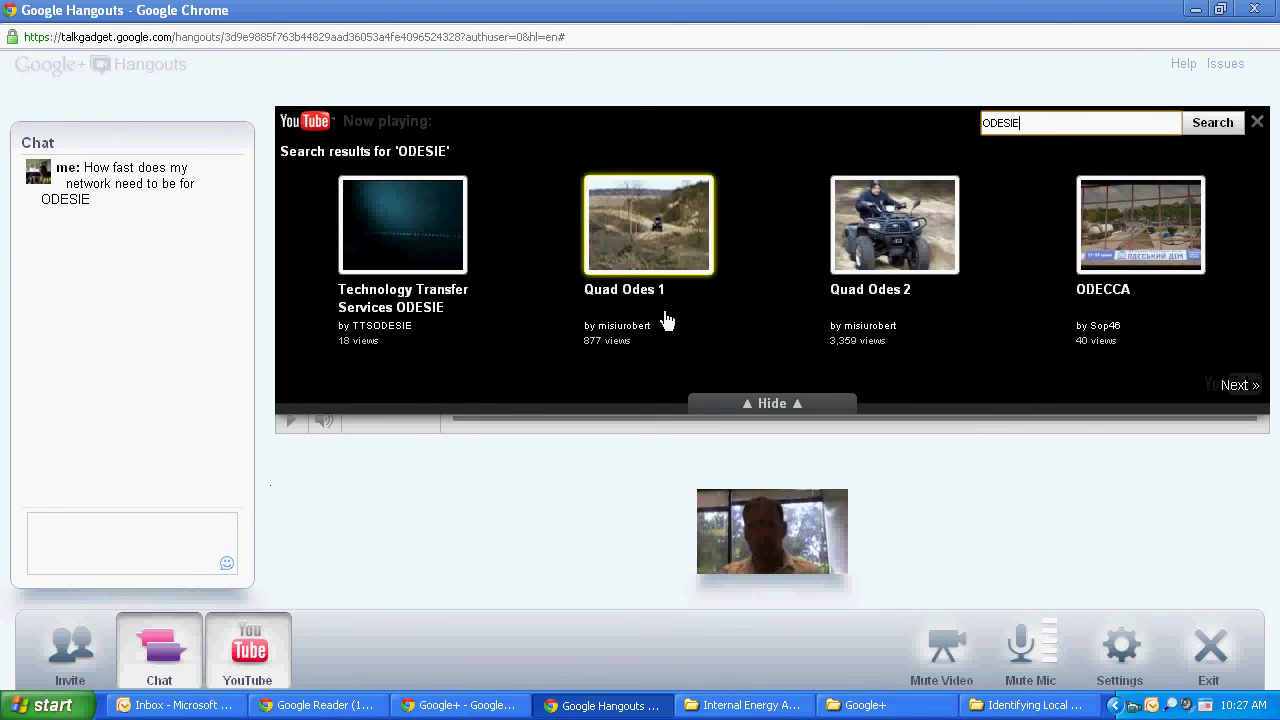
{"action": "left_click", "coordinate": [436, 236]}
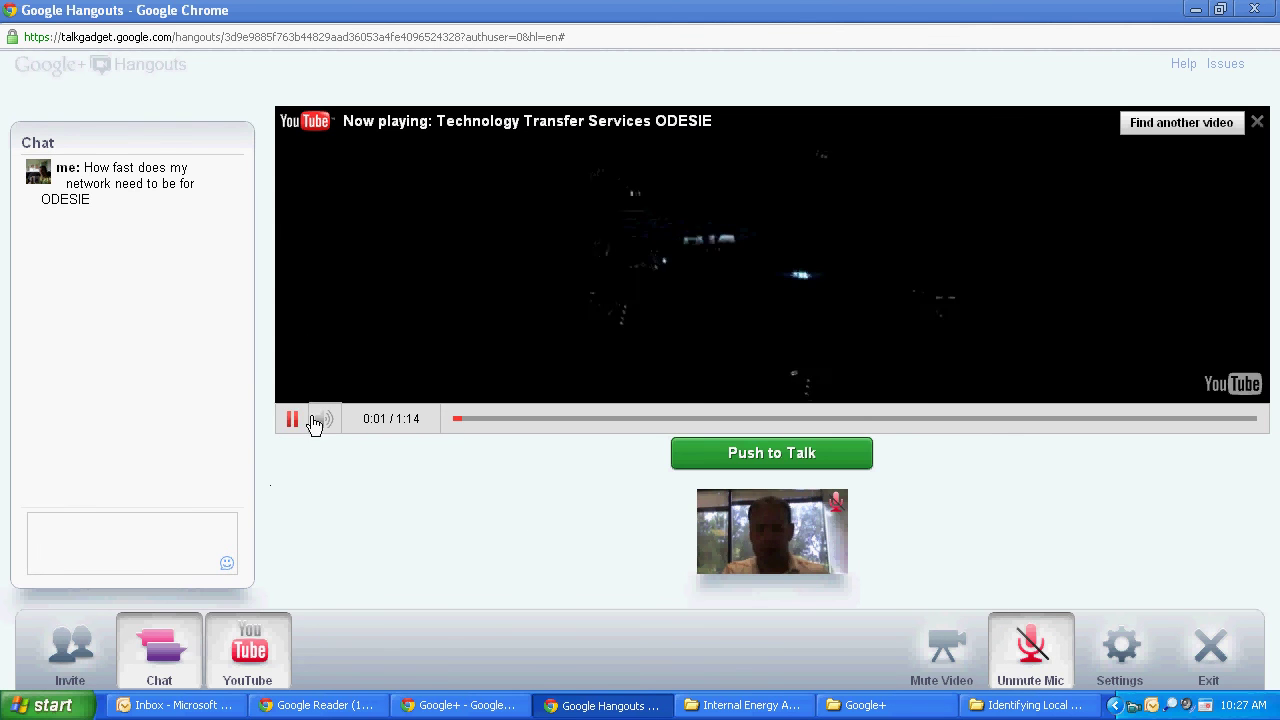
- Mute and unmute the shared video's sound, talk over it with Push to Talk, and mute the video again
{"action": "left_click", "coordinate": [326, 423]}
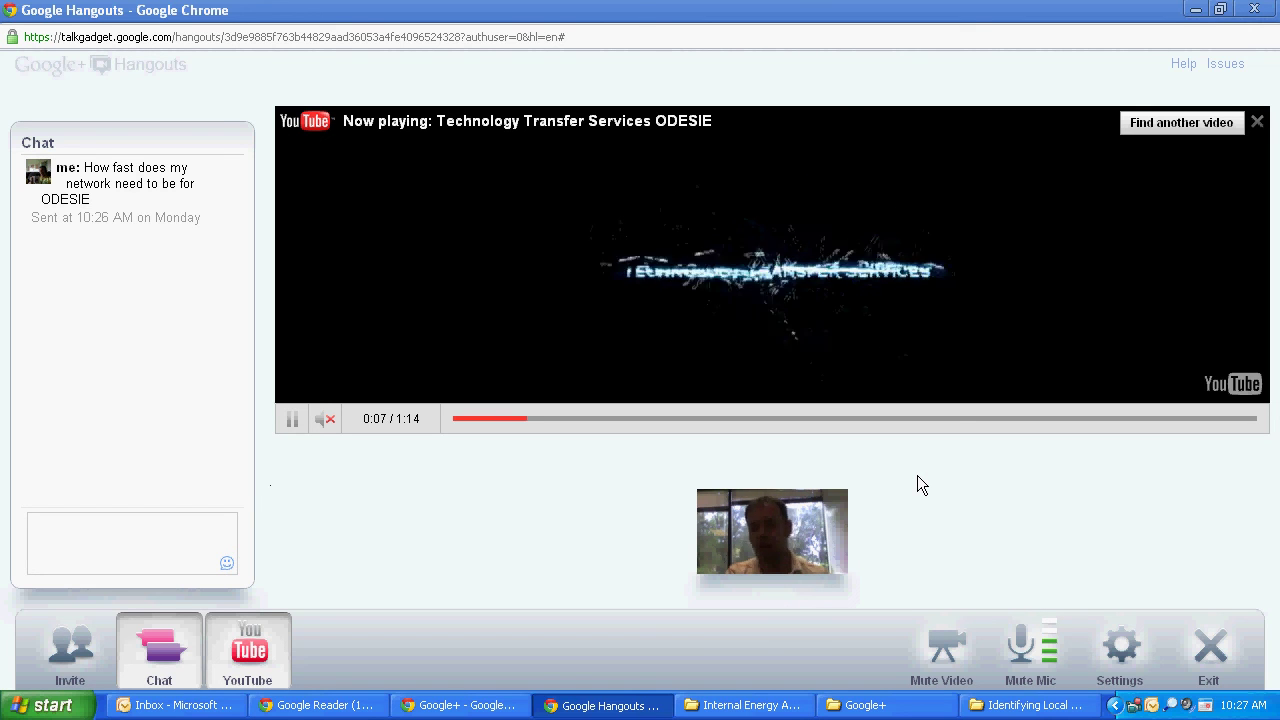
{"action": "mouse_move", "coordinate": [314, 430]}
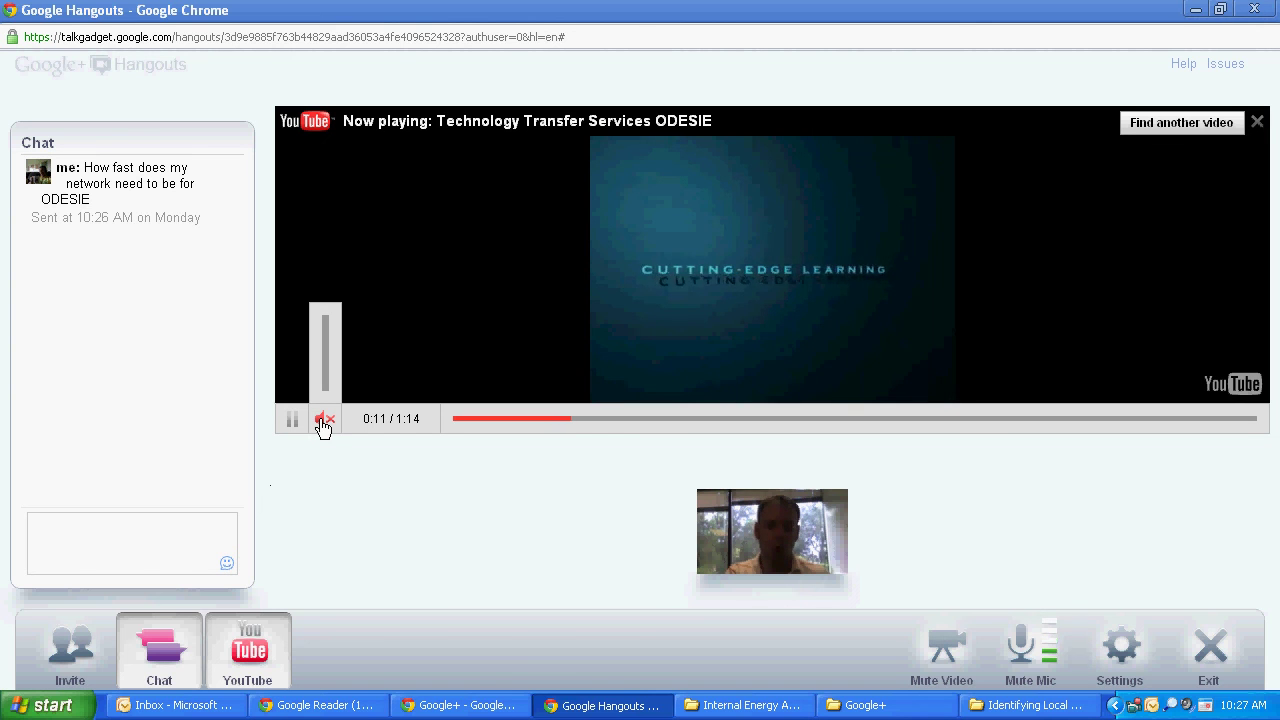
{"action": "left_click", "coordinate": [323, 421]}
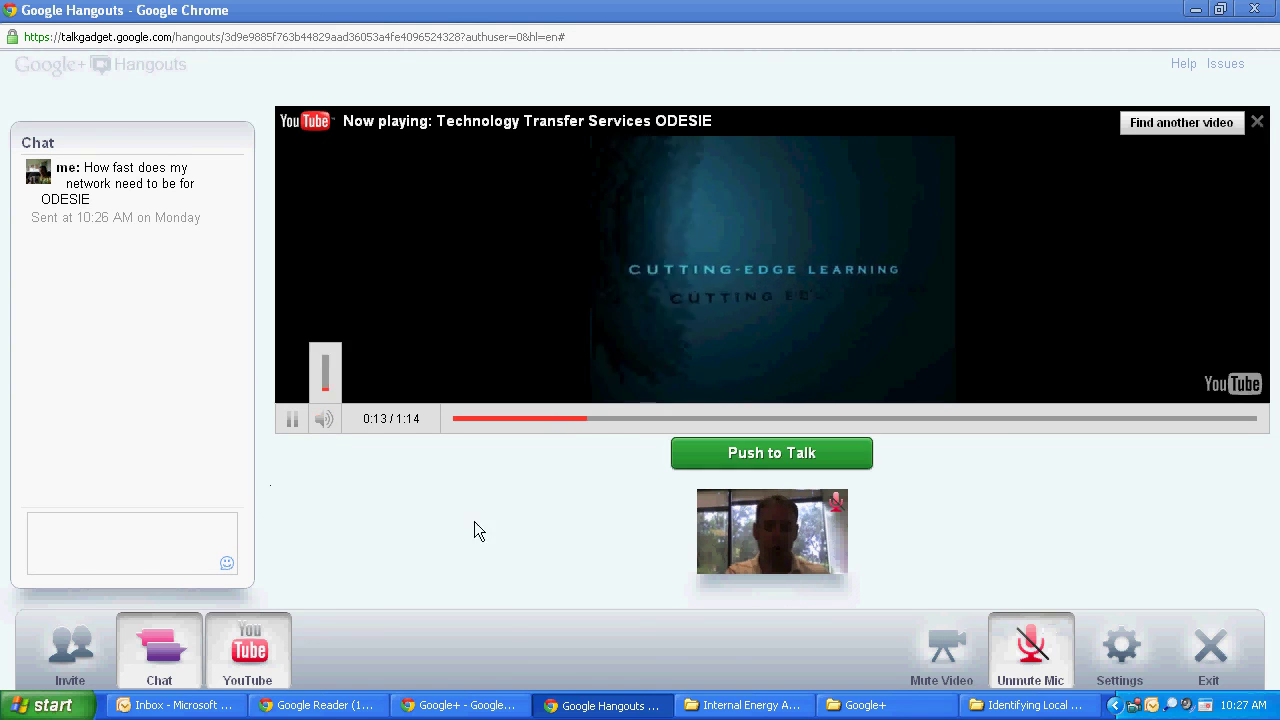
{"action": "left_click", "coordinate": [793, 455]}
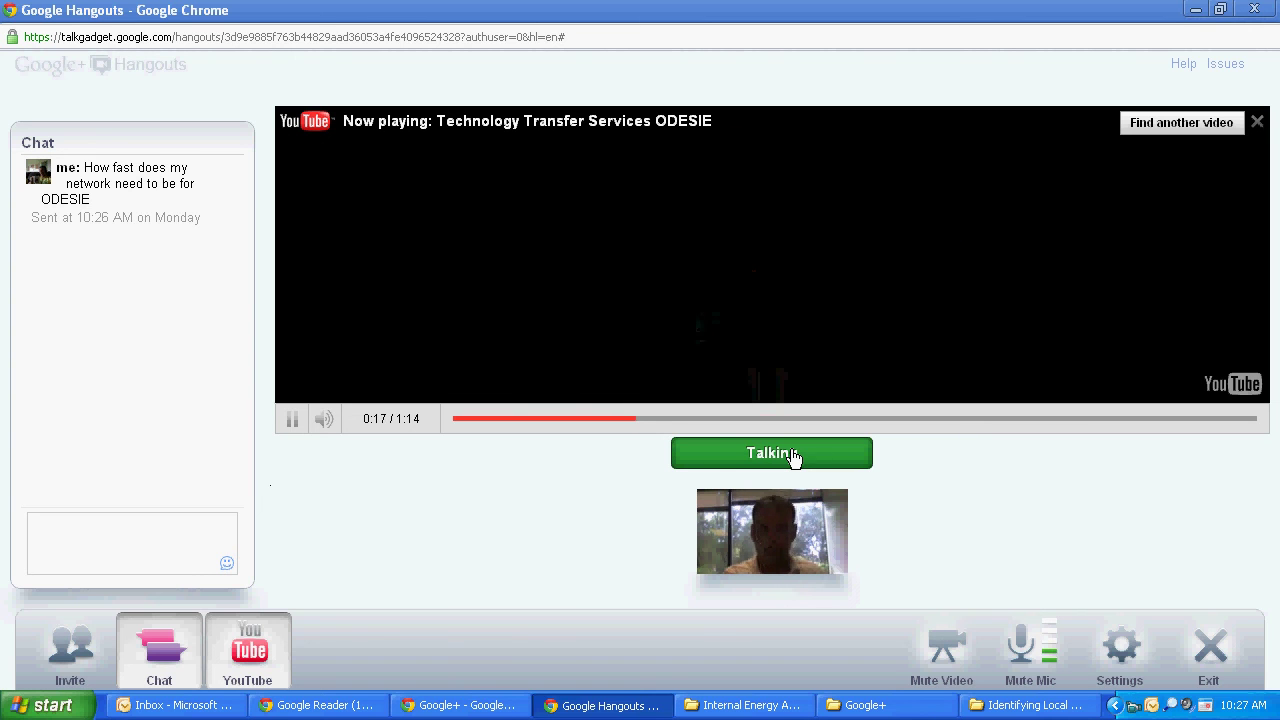
{"action": "left_click", "coordinate": [323, 419]}
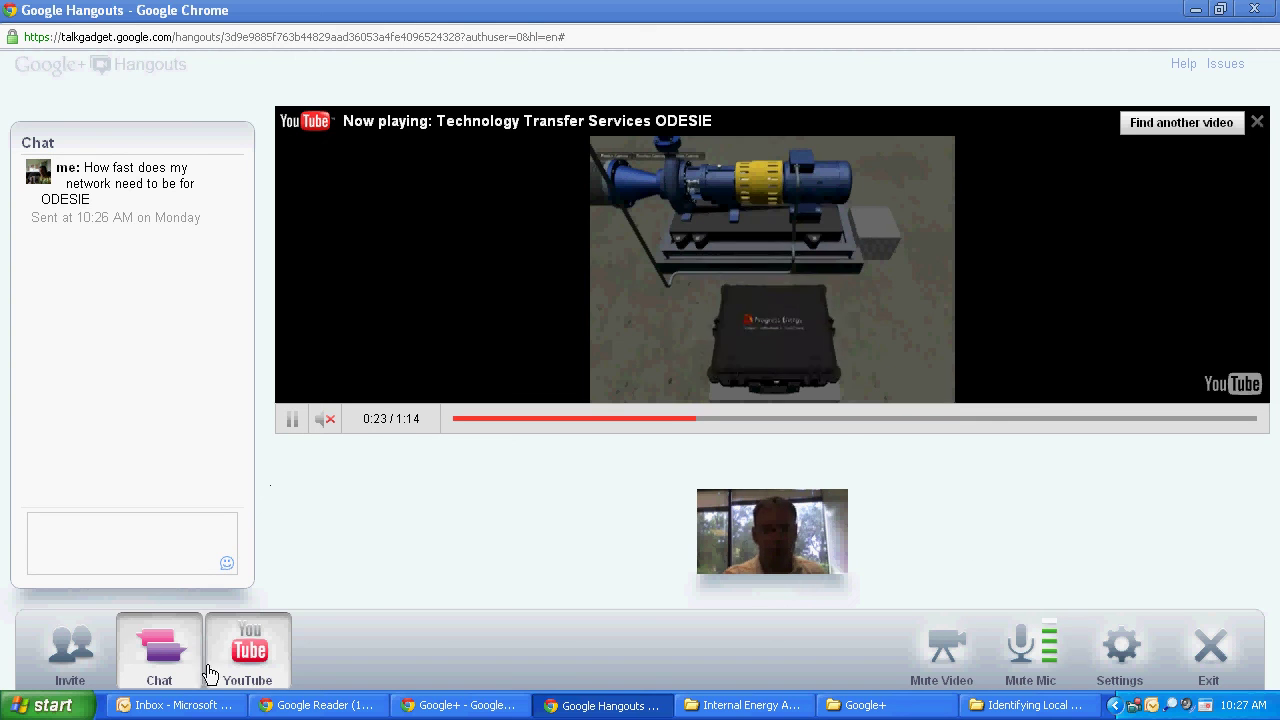
- Turn the webcam video off in the hangout and turn it back on
{"action": "left_click", "coordinate": [940, 660]}
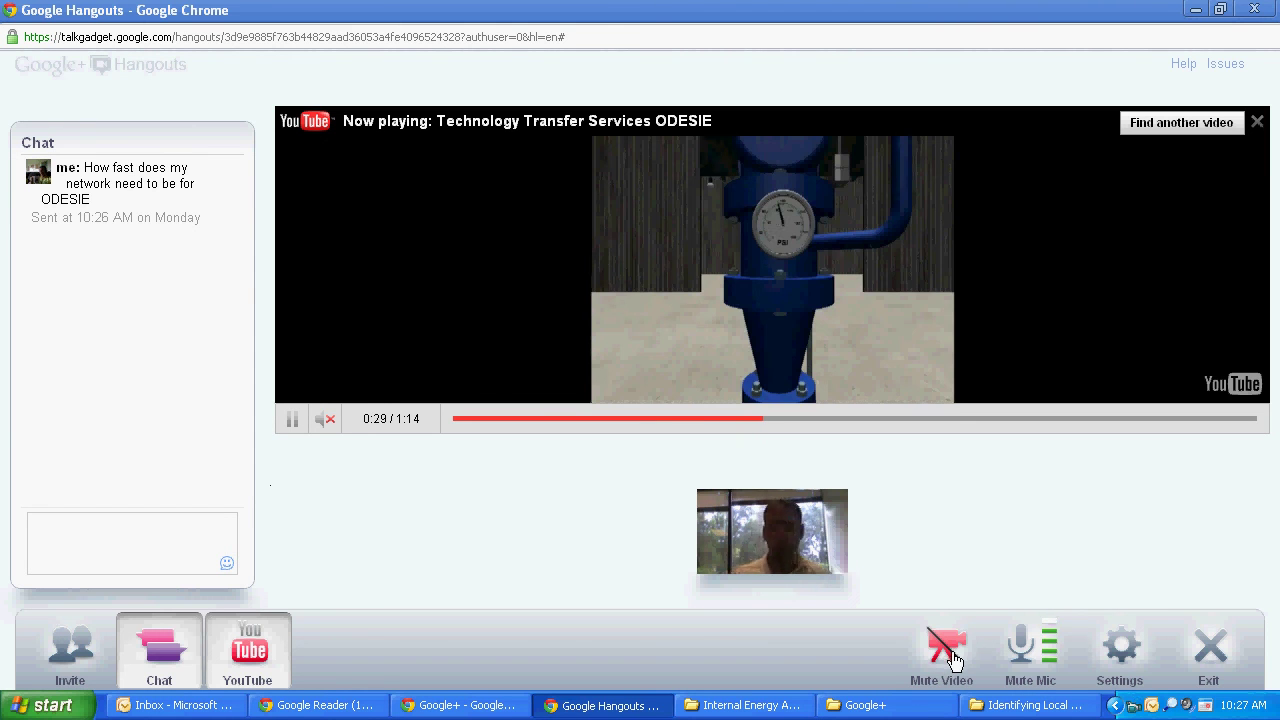
{"action": "left_click", "coordinate": [952, 660]}
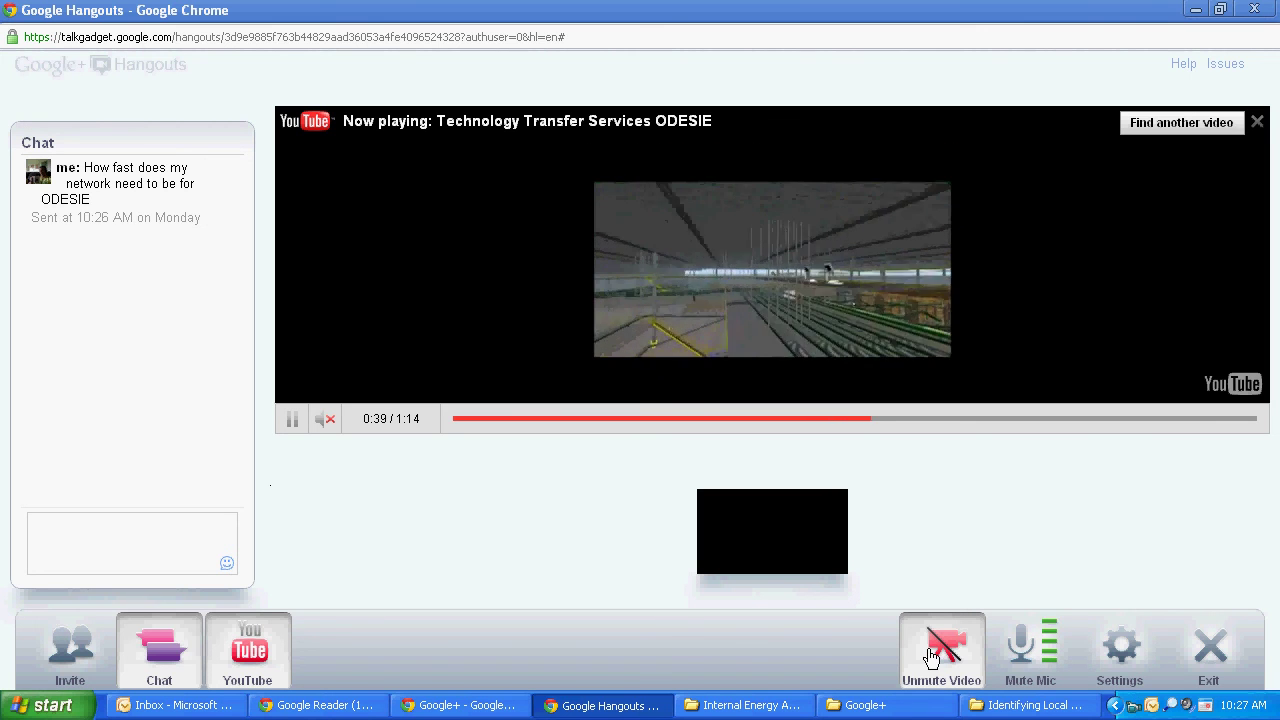
{"action": "left_click", "coordinate": [933, 655]}
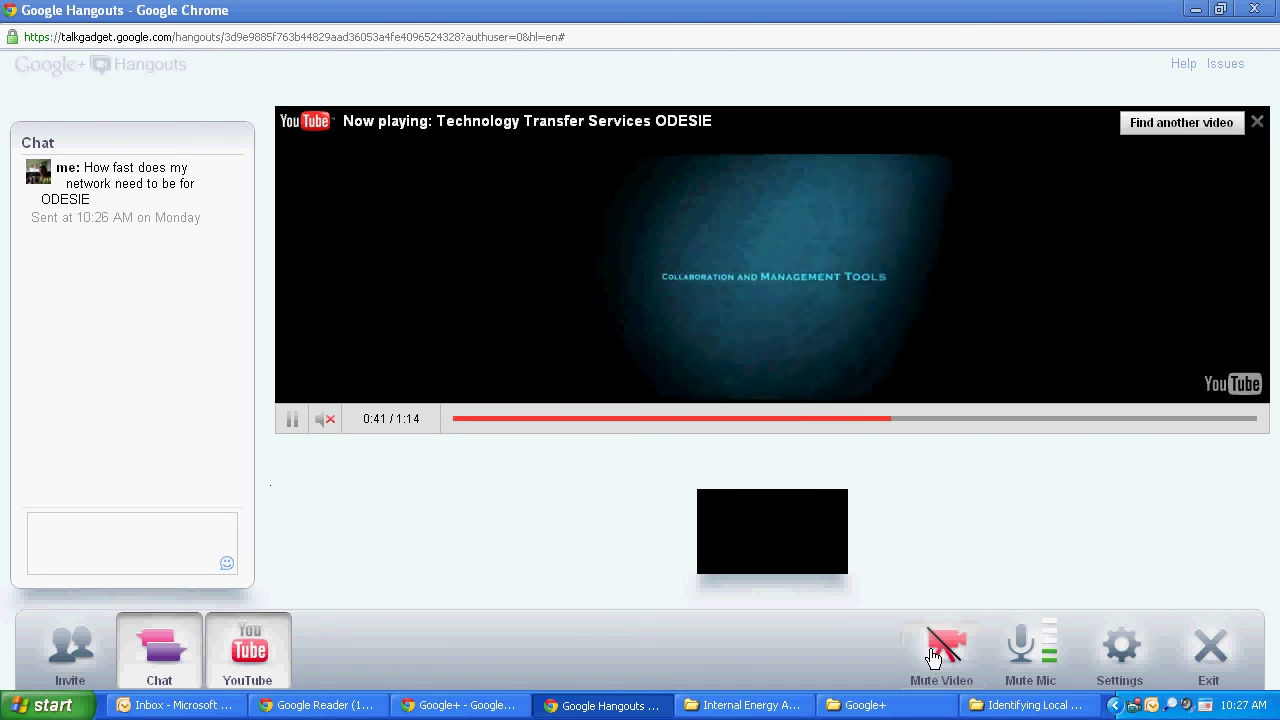
- Review the hangout's camera, microphone, speaker and echo cancellation settings and save them
{"action": "left_click", "coordinate": [1153, 652]}
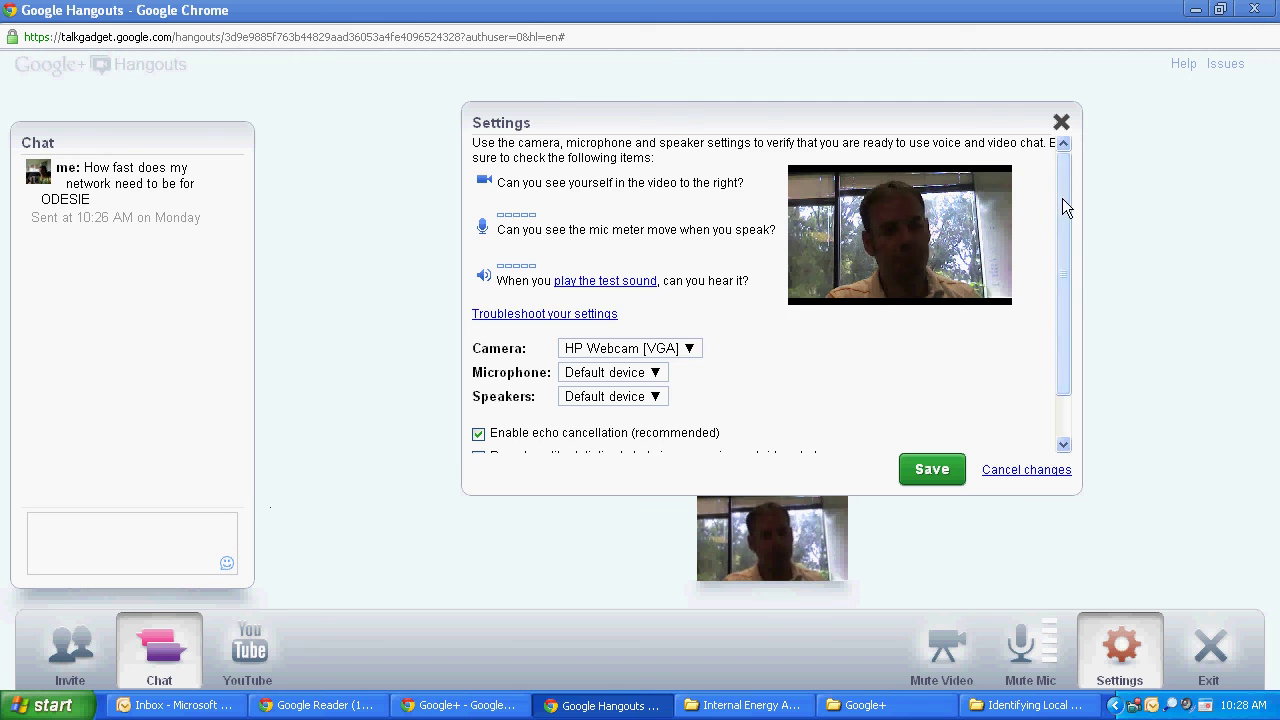
{"action": "left_click_drag", "start_coordinate": [1062, 198], "coordinate": [1045, 275]}
{"action": "scroll", "coordinate": [900, 305], "scroll_direction": "up", "scroll_amount": 2}
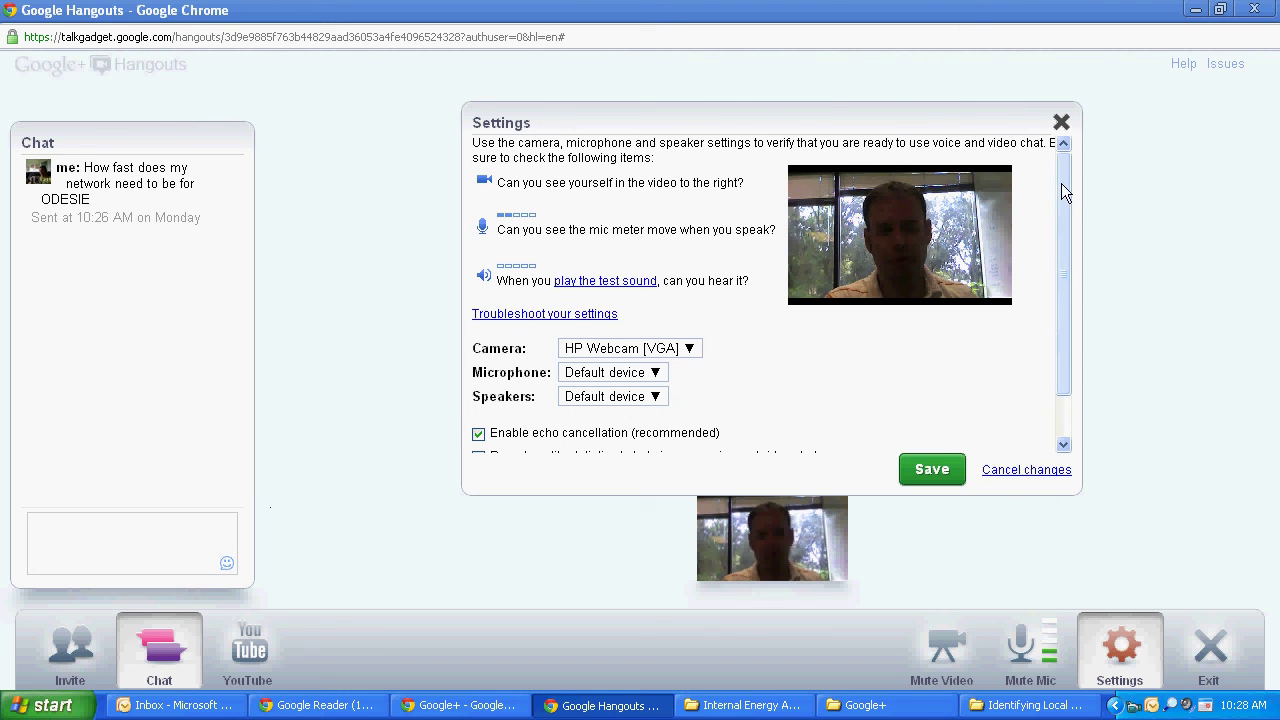
{"action": "left_click_drag", "start_coordinate": [1062, 185], "coordinate": [1061, 229]}
{"action": "left_click", "coordinate": [932, 470]}
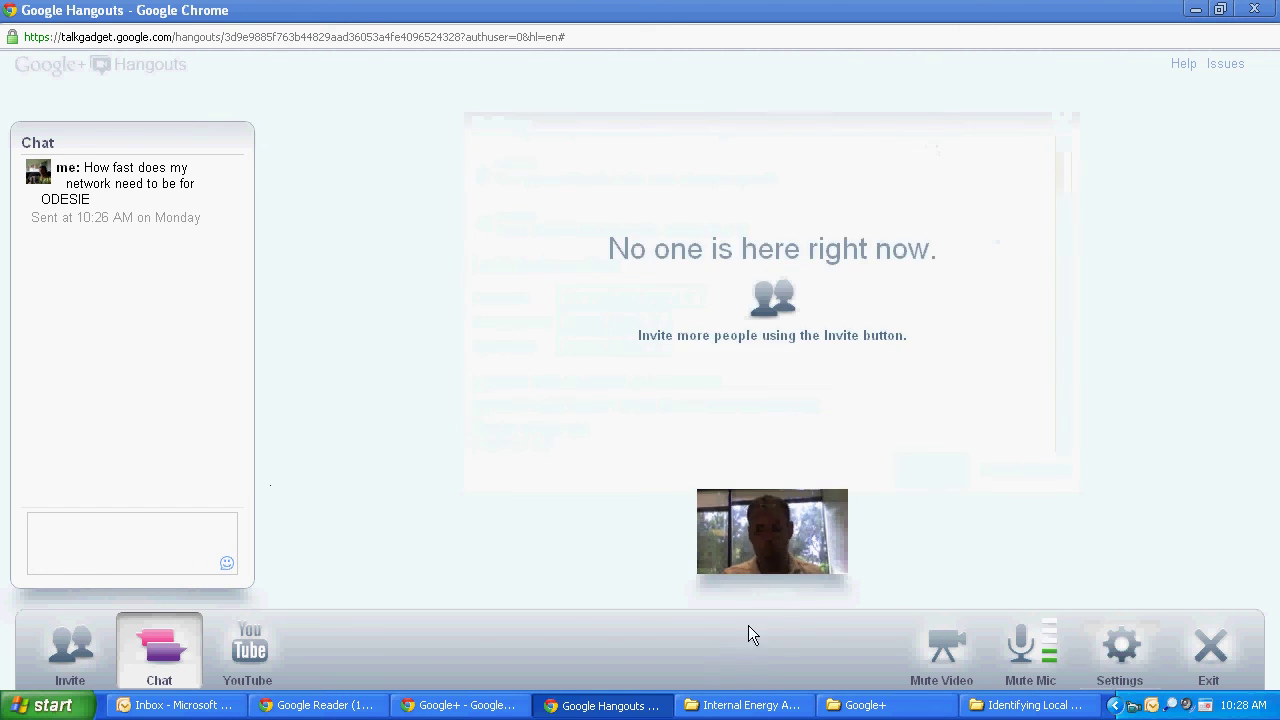